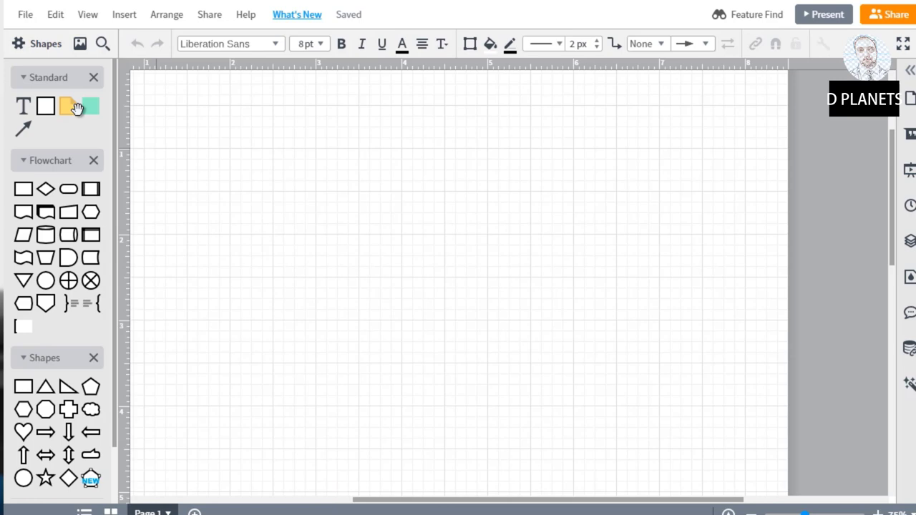
# - Place a square block on the empty canvas and label it "Facebook Fan Page"
pyautogui.moveTo(45, 106)
pyautogui.moveTo(226, 189); pyautogui.dragTo(303, 243)
pyautogui.moveTo(353, 277); pyautogui.dragTo(317, 244)
pyautogui.doubleClick(312, 245)
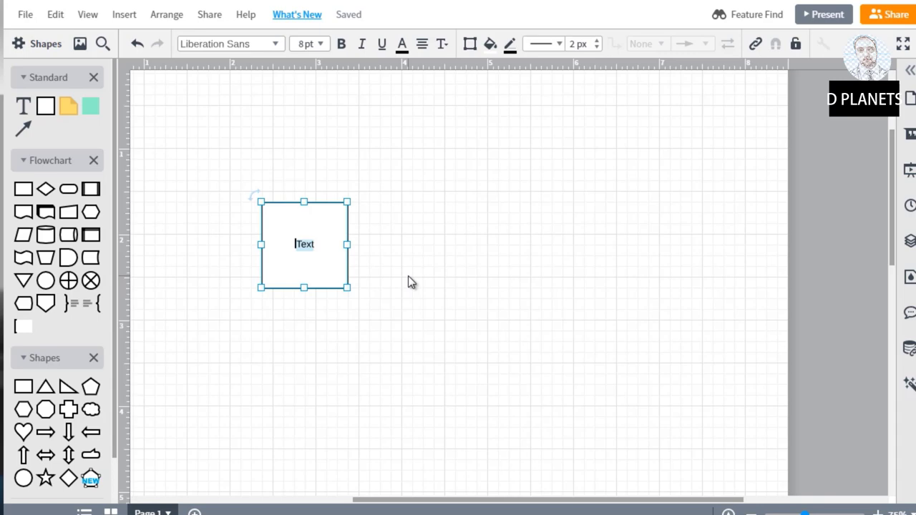
pyautogui.write('Facet')
pyautogui.write('ook P')
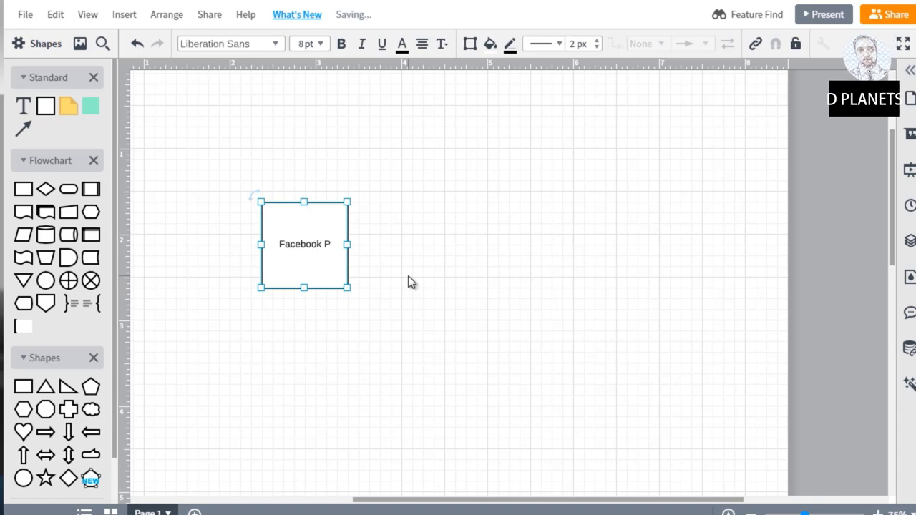
pyautogui.press('BackSpace')
pyautogui.write('Fan Page')
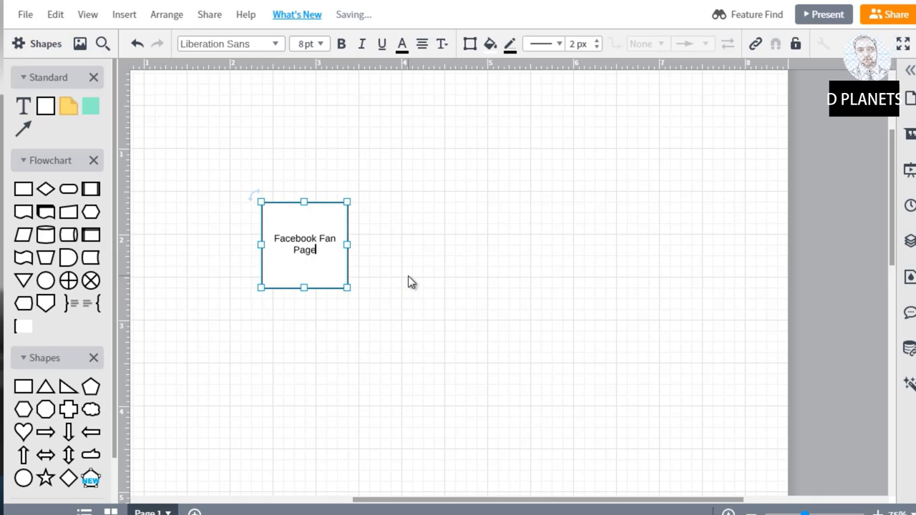
pyautogui.click(395, 265)
# - Duplicate the Facebook Fan Page box, place the copy level with it on its right side, and relabel the copy "Youtube Channel"
pyautogui.moveTo(310, 239); pyautogui.dragTo(517, 233)
pyautogui.hotkey('ctrl', 'd')
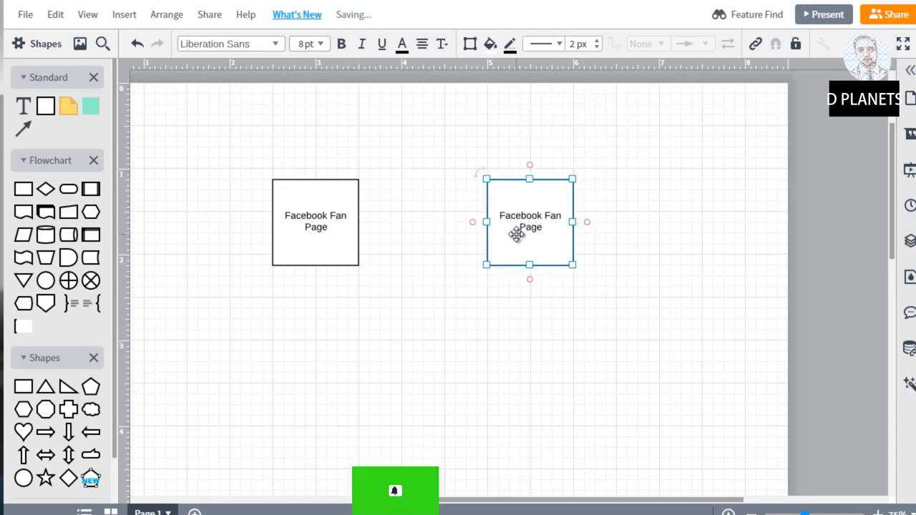
pyautogui.doubleClick(518, 222)
pyautogui.write('Y')
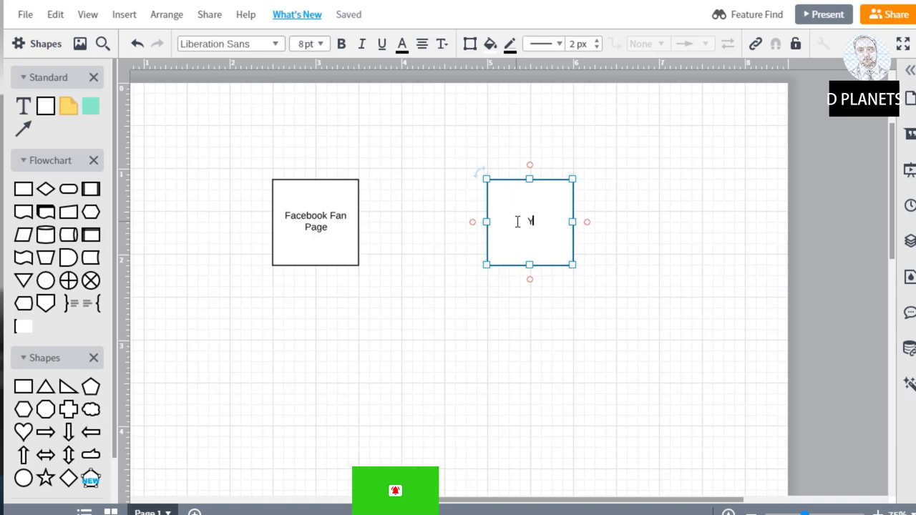
pyautogui.write('outube Channel')
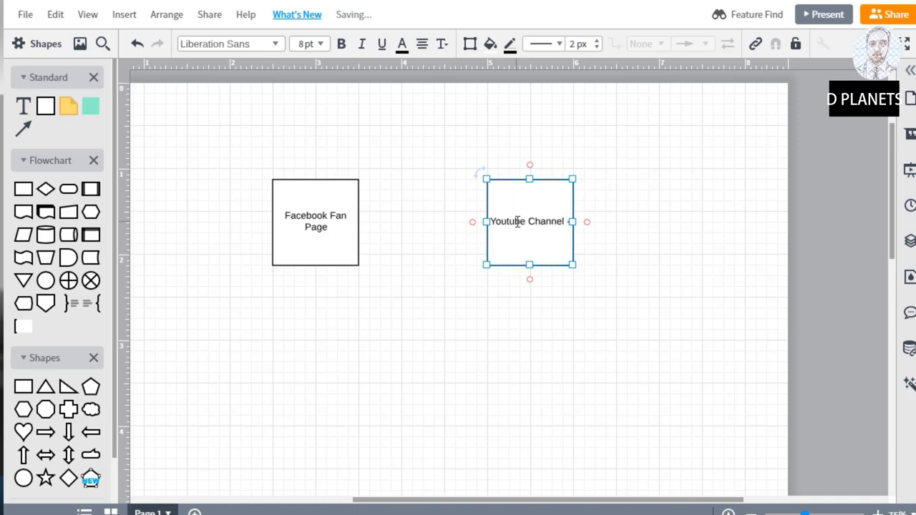
pyautogui.press('BackSpace')
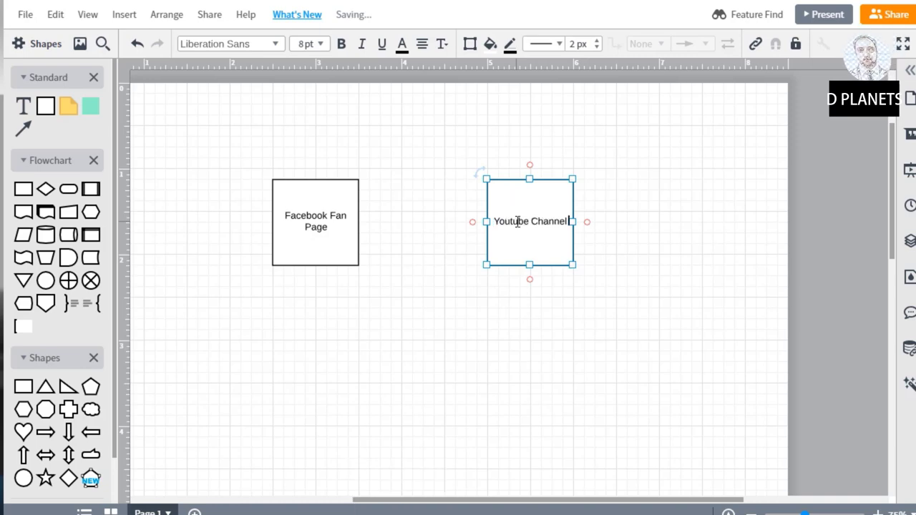
pyautogui.press('Escape')
pyautogui.click(412, 324)
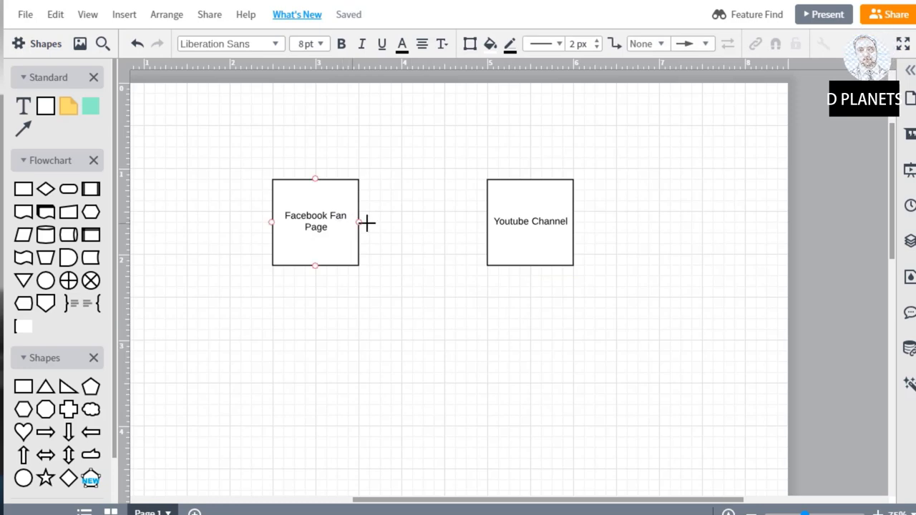
# - Draw an arrow from the Facebook Fan Page box to the Youtube Channel box and delete that arrow
pyautogui.moveTo(360, 223); pyautogui.dragTo(491, 221)
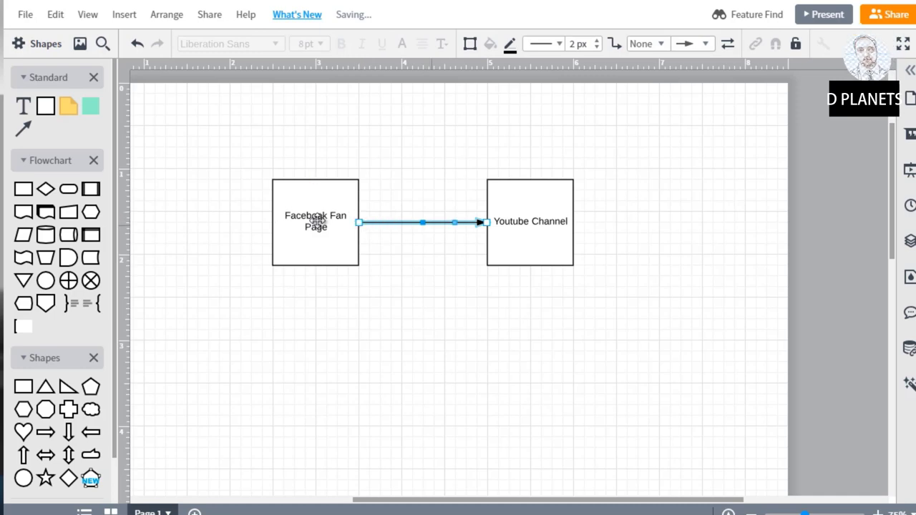
pyautogui.click(552, 200)
pyautogui.click(320, 246)
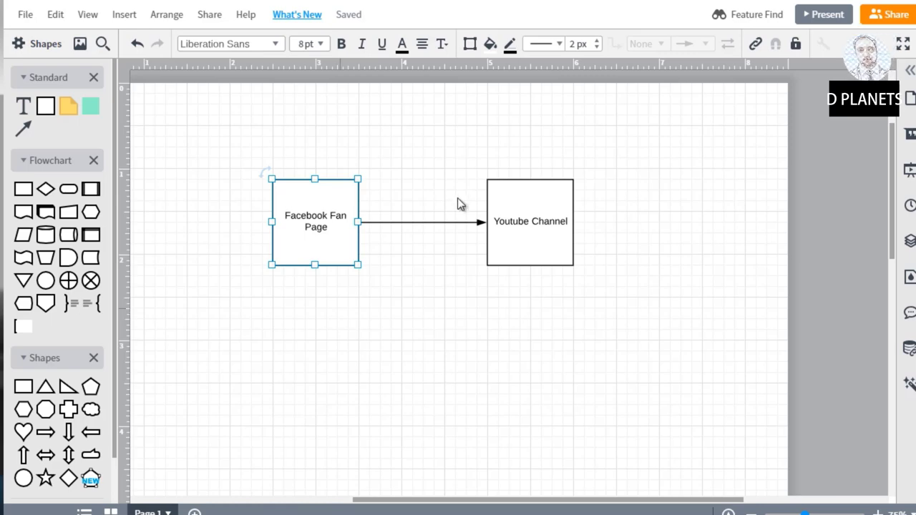
pyautogui.click(539, 211)
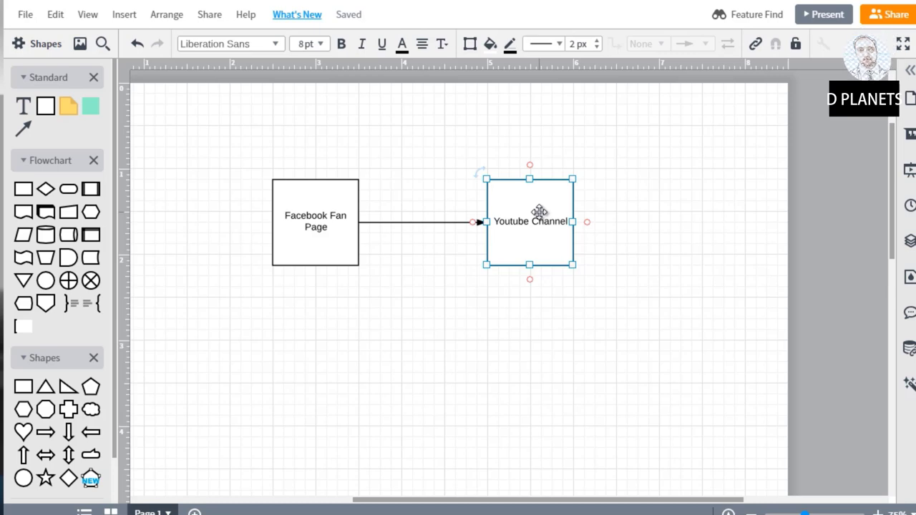
pyautogui.click(326, 256)
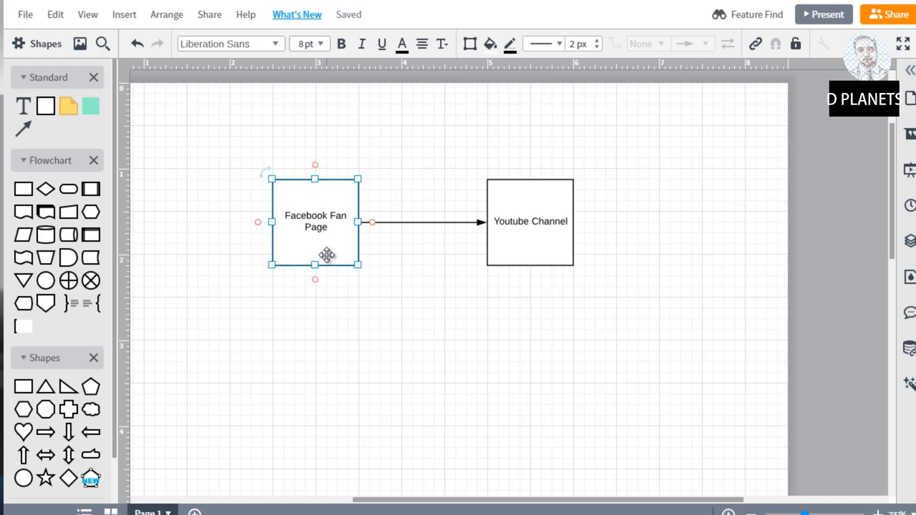
pyautogui.click(476, 224)
pyautogui.press('Delete')
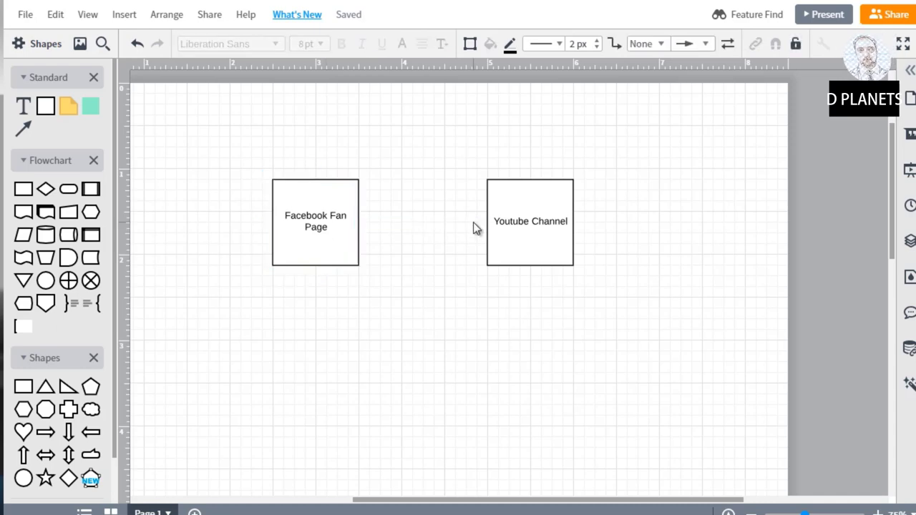
# - Draw an arrow from the left edge of the Youtube Channel box to the right edge of the Facebook Fan Page box
pyautogui.click(533, 184)
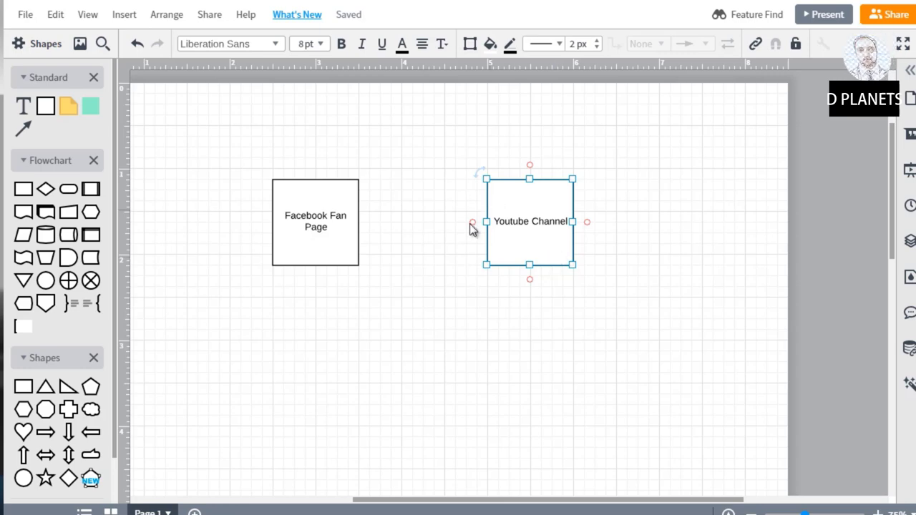
pyautogui.click(443, 222)
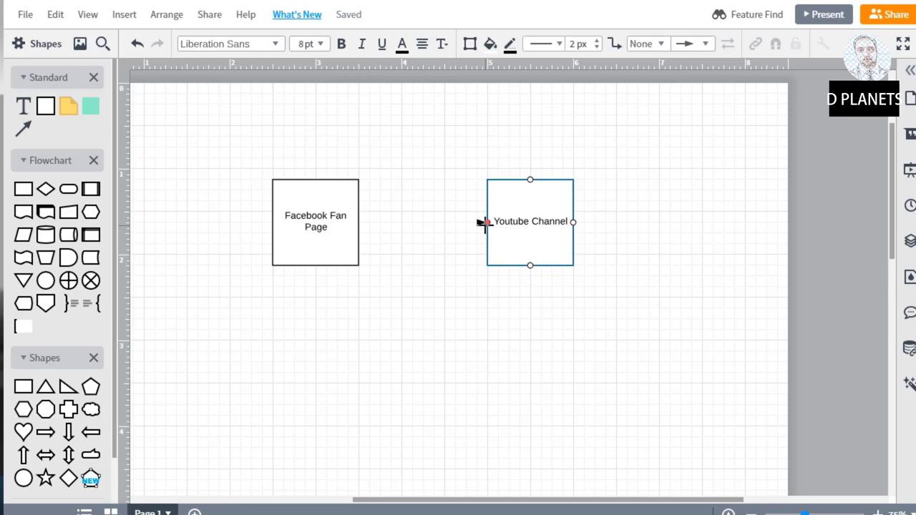
pyautogui.moveTo(484, 222); pyautogui.dragTo(355, 226)
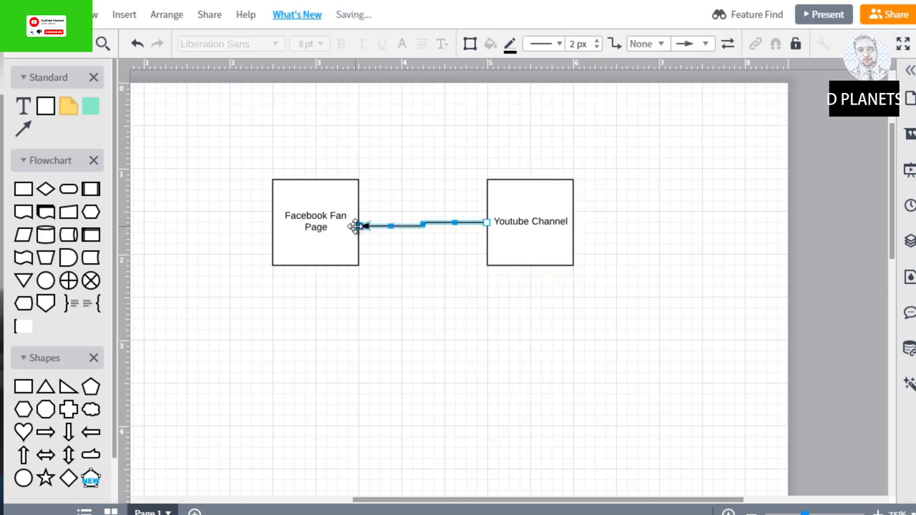
# - Duplicate the Facebook Fan Page box directly below the original and connect the Youtube Channel box to the copy with an arrow
pyautogui.click(306, 219)
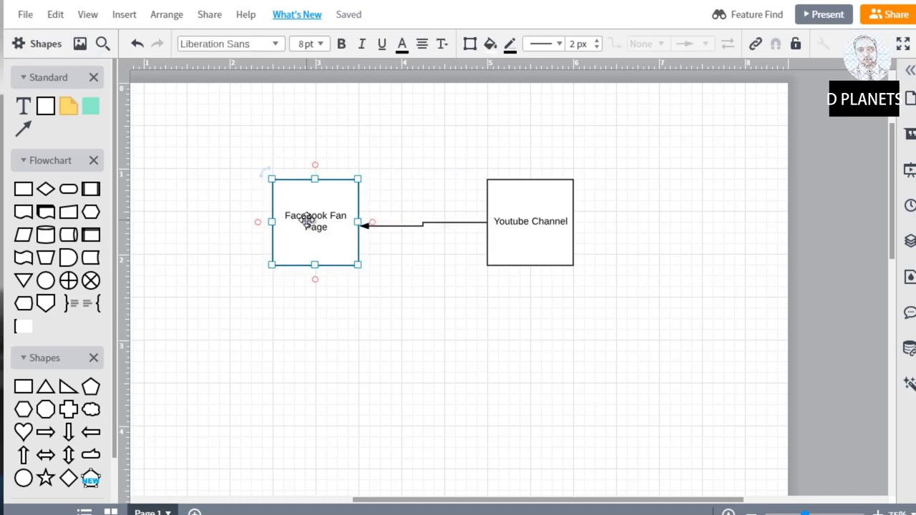
pyautogui.hotkey('ctrl', 'd')
pyautogui.moveTo(311, 231); pyautogui.dragTo(297, 367)
pyautogui.click(486, 259)
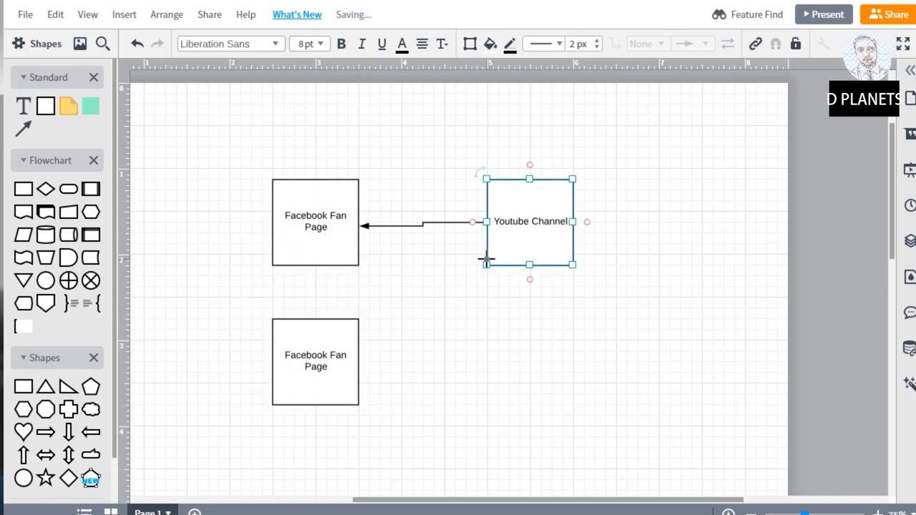
pyautogui.moveTo(487, 259); pyautogui.dragTo(356, 372)
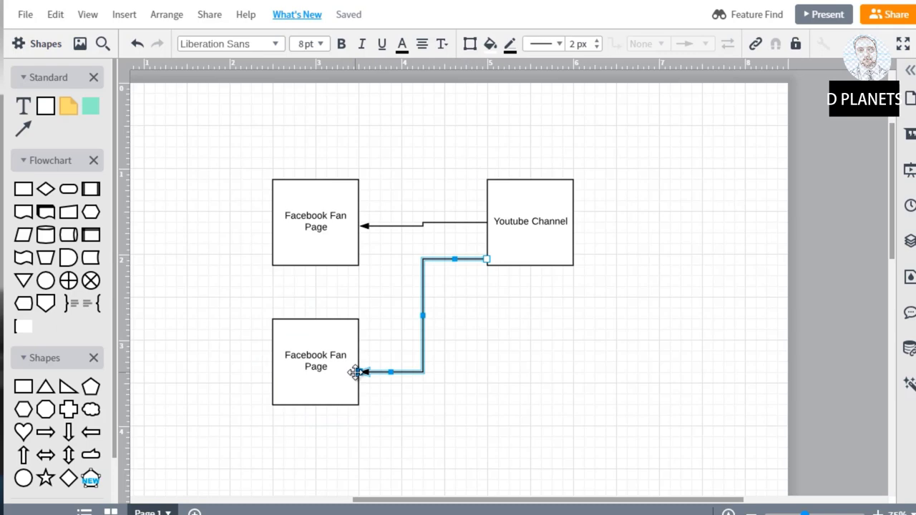
pyautogui.click(539, 304)
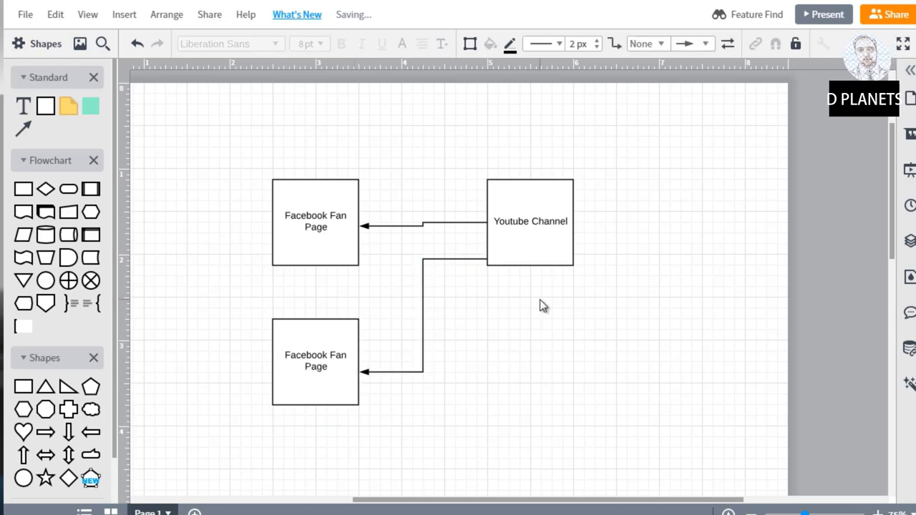
# - Relabel the lower Facebook Fan Page copy "Twitter"
pyautogui.click(313, 353)
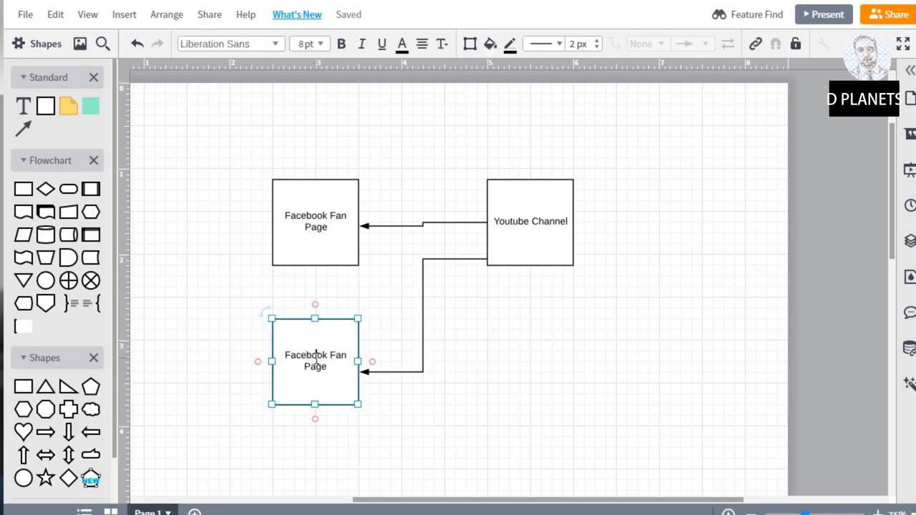
pyautogui.doubleClick(315, 360)
pyautogui.press('BackSpace')
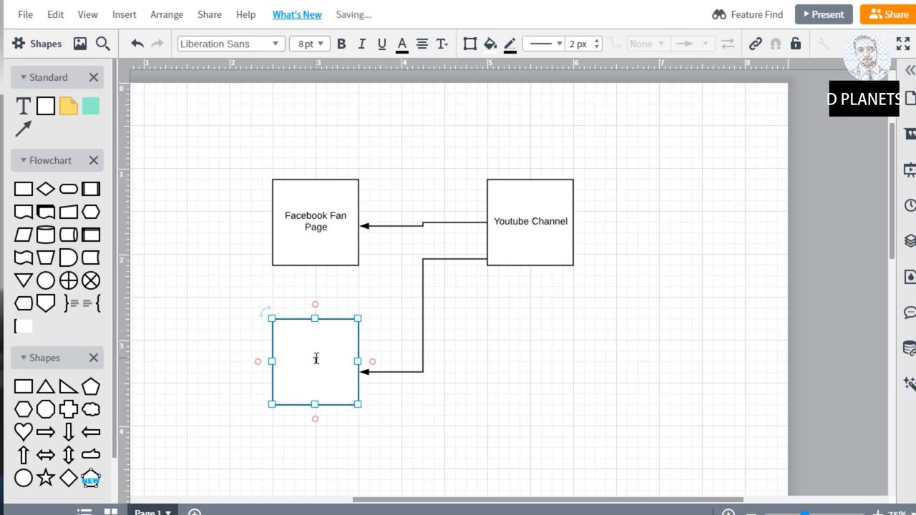
pyautogui.write('Twitter')
pyautogui.press('Escape')
# - Duplicate the Twitter box, place the copy below the Youtube Channel box, and draw an arrow from Youtube Channel down to it
pyautogui.click(339, 350)
pyautogui.moveTo(339, 351); pyautogui.dragTo(350, 362)
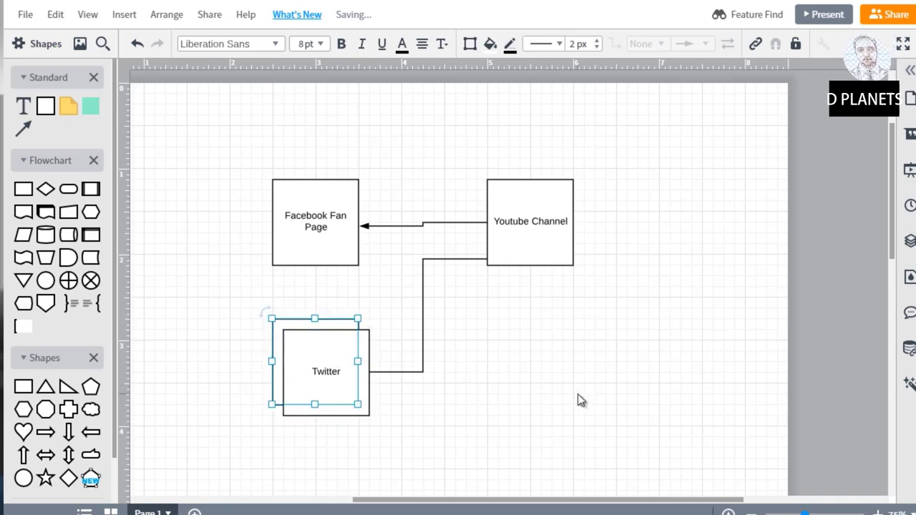
pyautogui.click(581, 400)
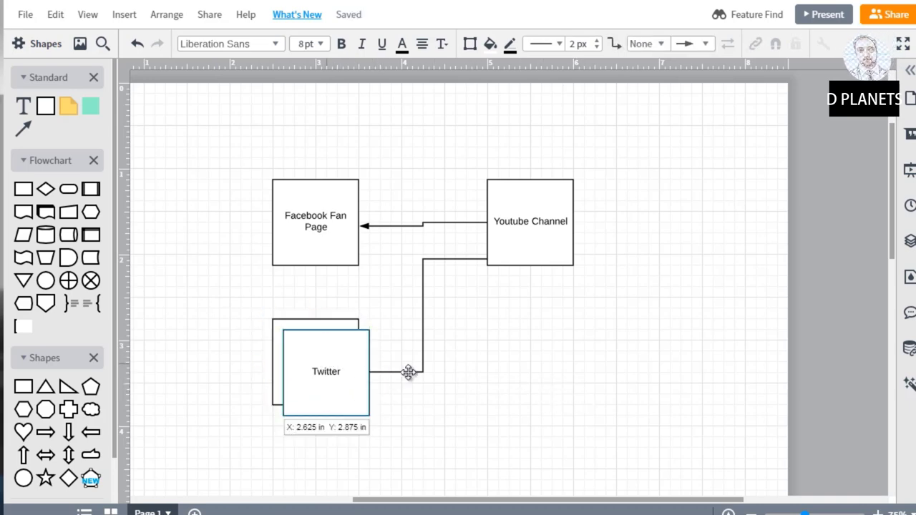
pyautogui.moveTo(408, 372); pyautogui.dragTo(525, 390)
pyautogui.moveTo(530, 266); pyautogui.dragTo(531, 352)
# - Relabel the Twitter copy below the Youtube Channel box "Wordpress"
pyautogui.doubleClick(523, 397)
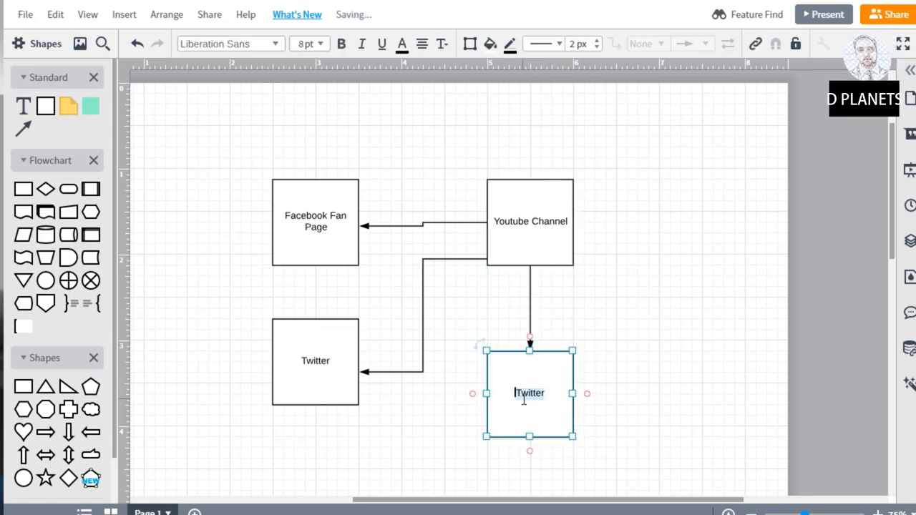
pyautogui.write('Wordpress')
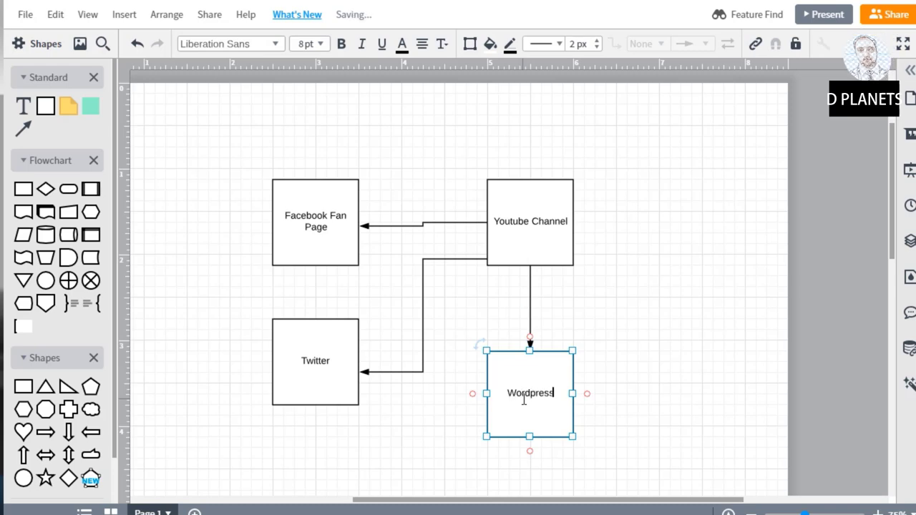
pyautogui.click(665, 297)
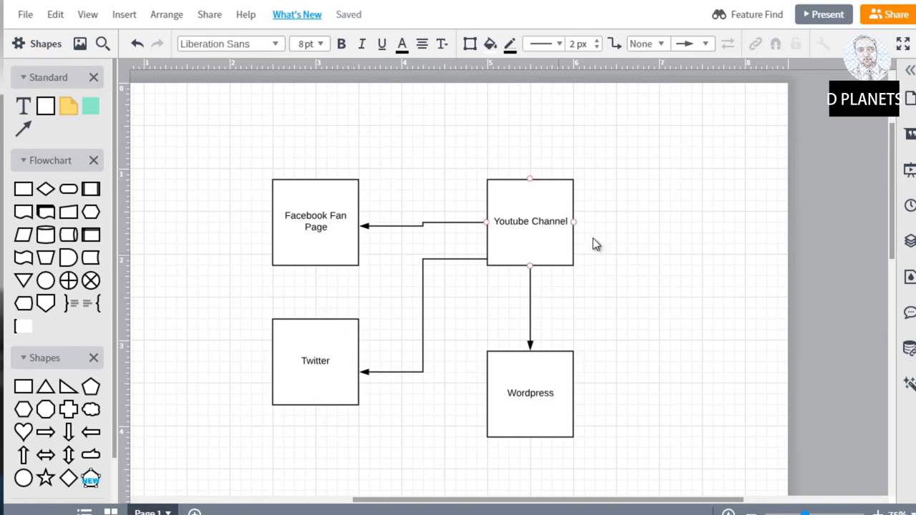
pyautogui.click(557, 211)
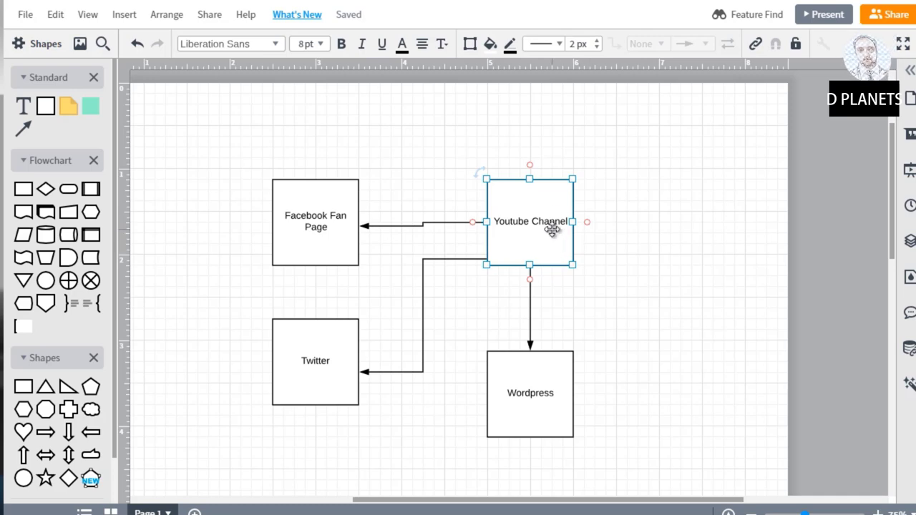
pyautogui.click(303, 222)
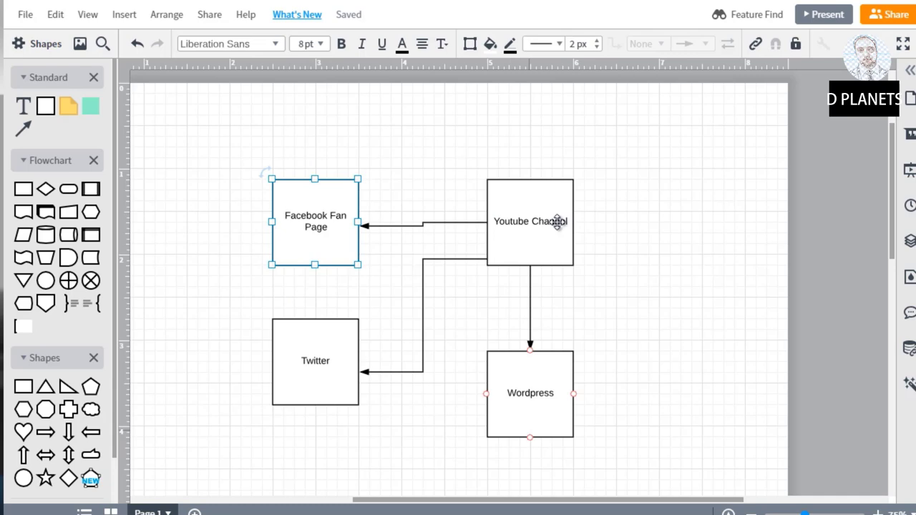
pyautogui.click(629, 199)
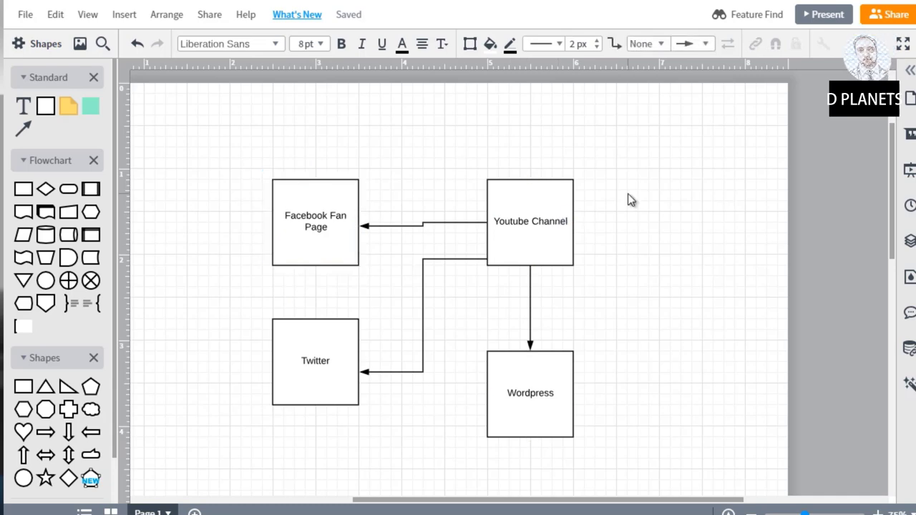